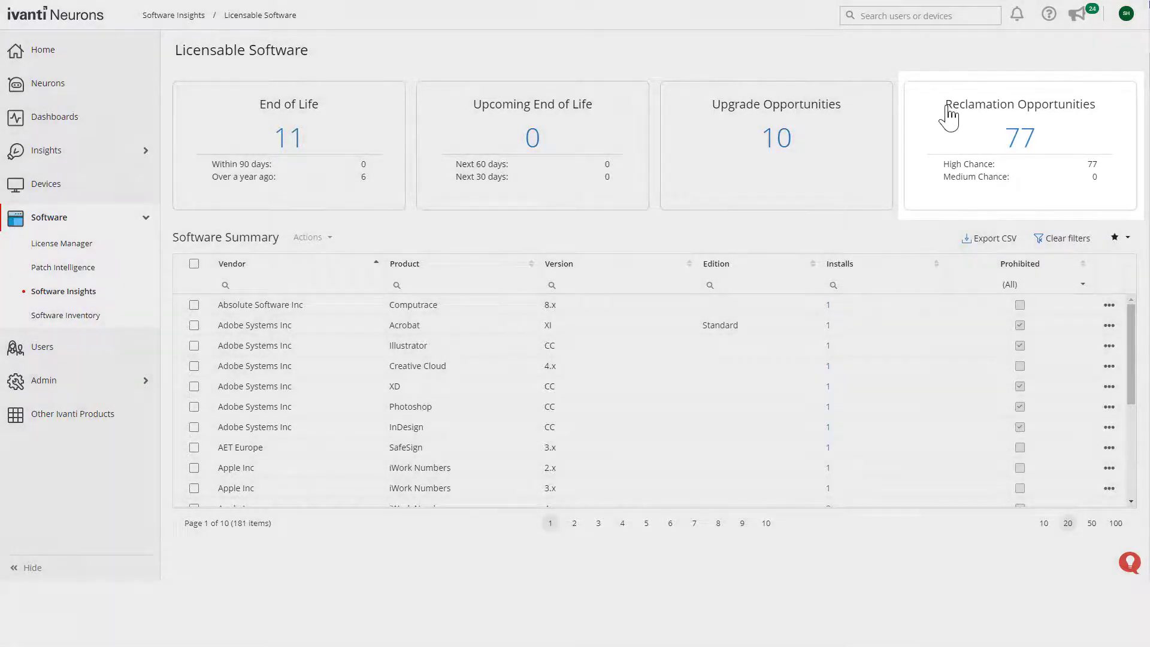
# From the reclamation opportunities, inspect the licensable software on the device last scanned Mar 14, 2018, and return to the list
pyautogui.click(948, 117)
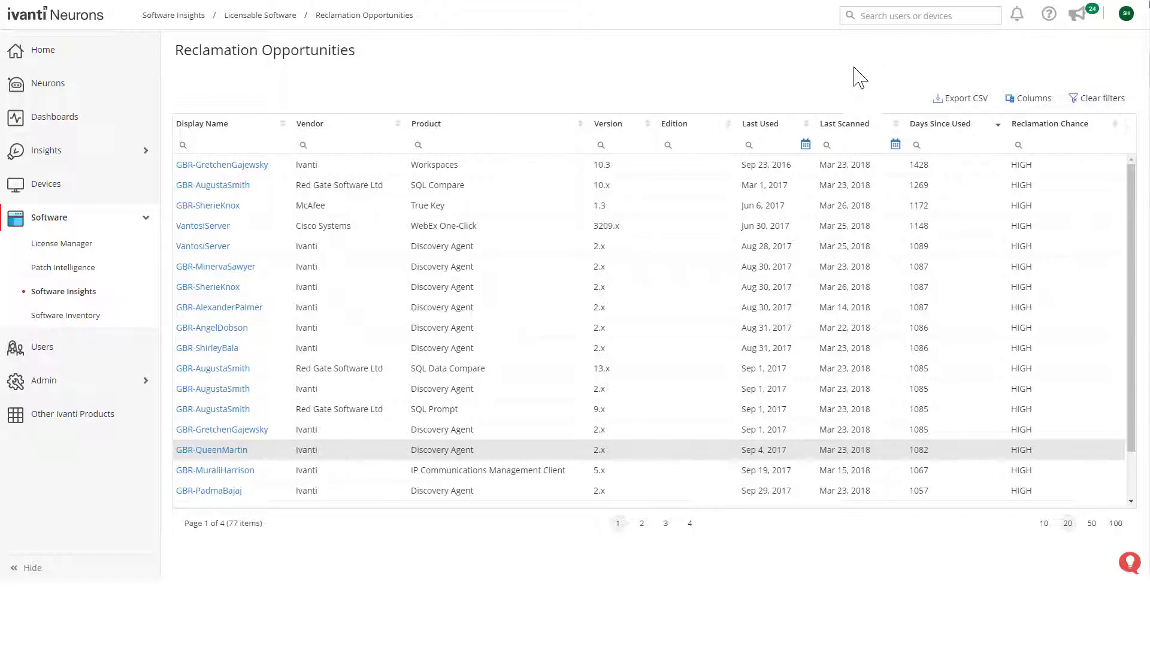
pyautogui.click(231, 307)
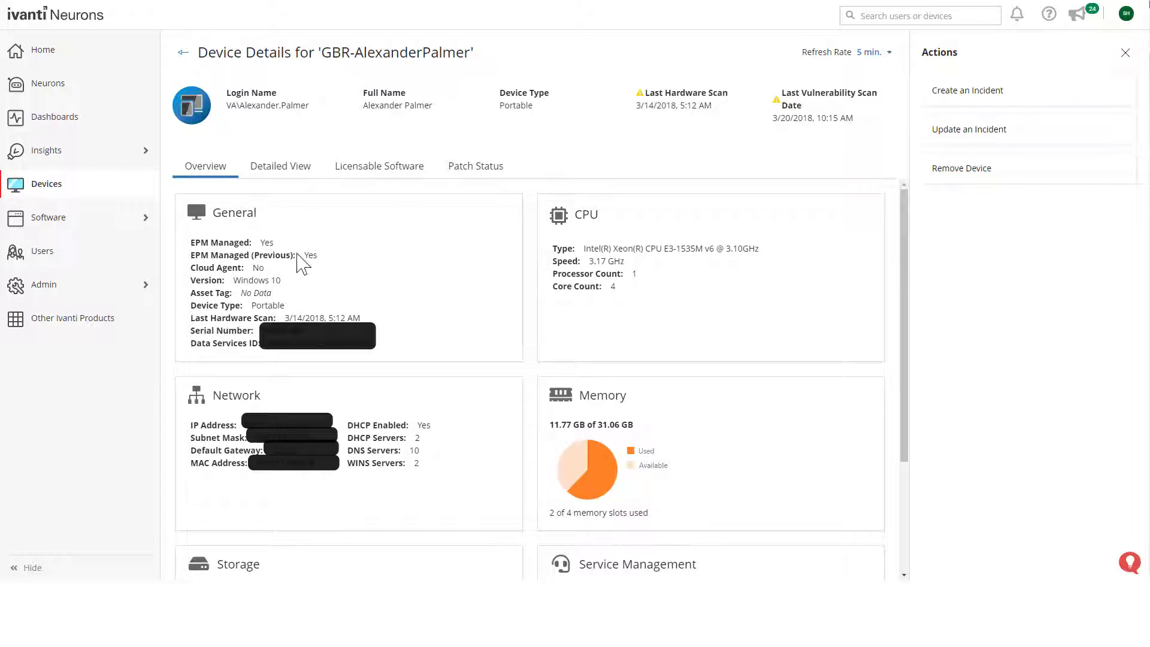
pyautogui.click(376, 172)
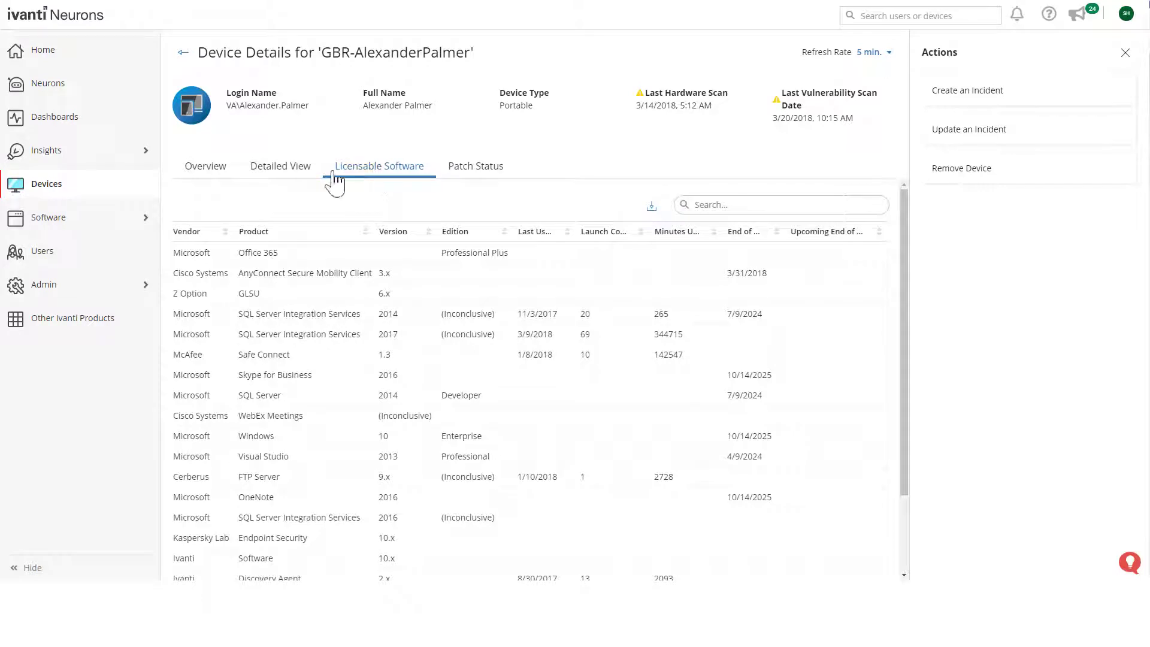
pyautogui.click(23, 1)
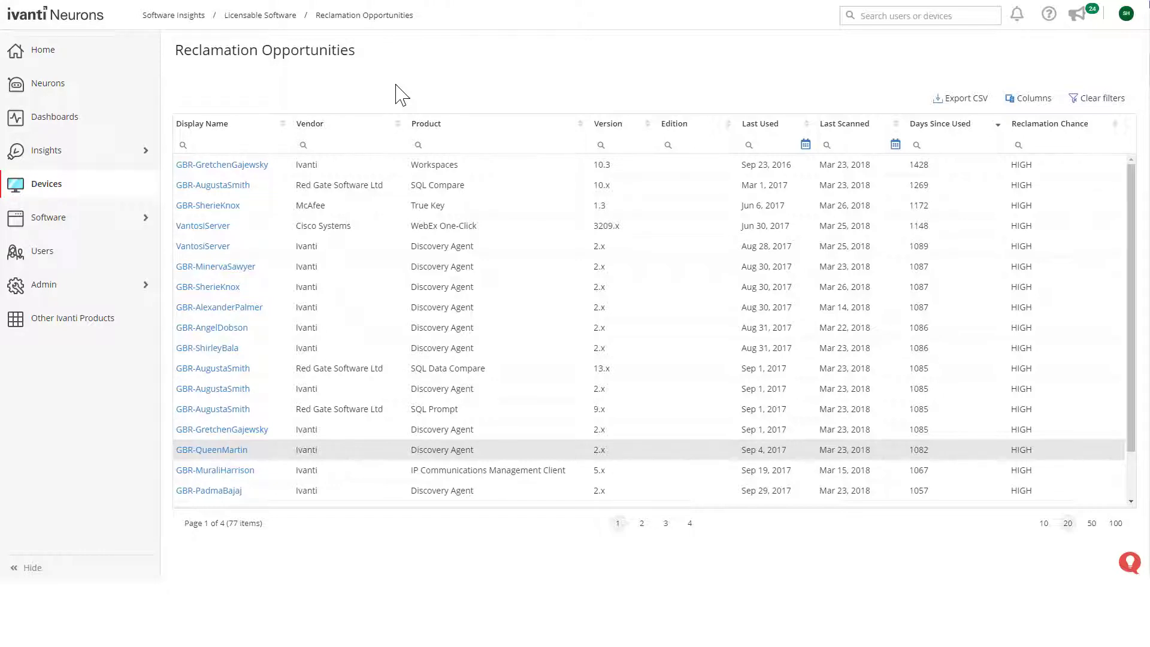
# Enable the Service Manager integration in the admin software configuration
pyautogui.click(132, 285)
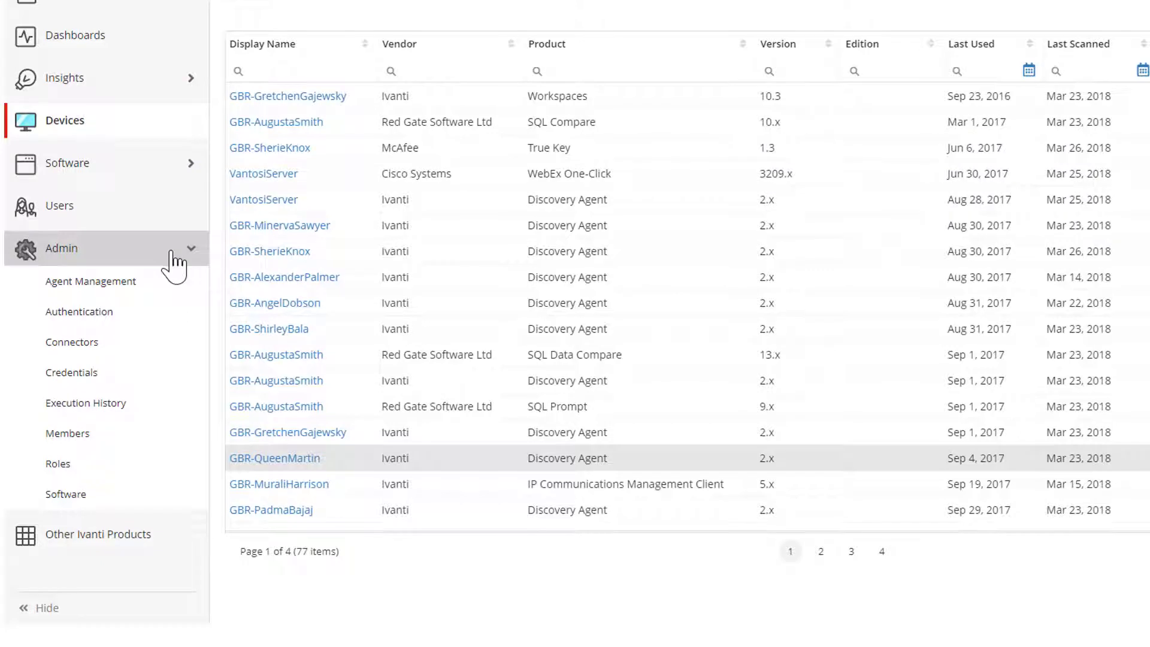
pyautogui.click(96, 502)
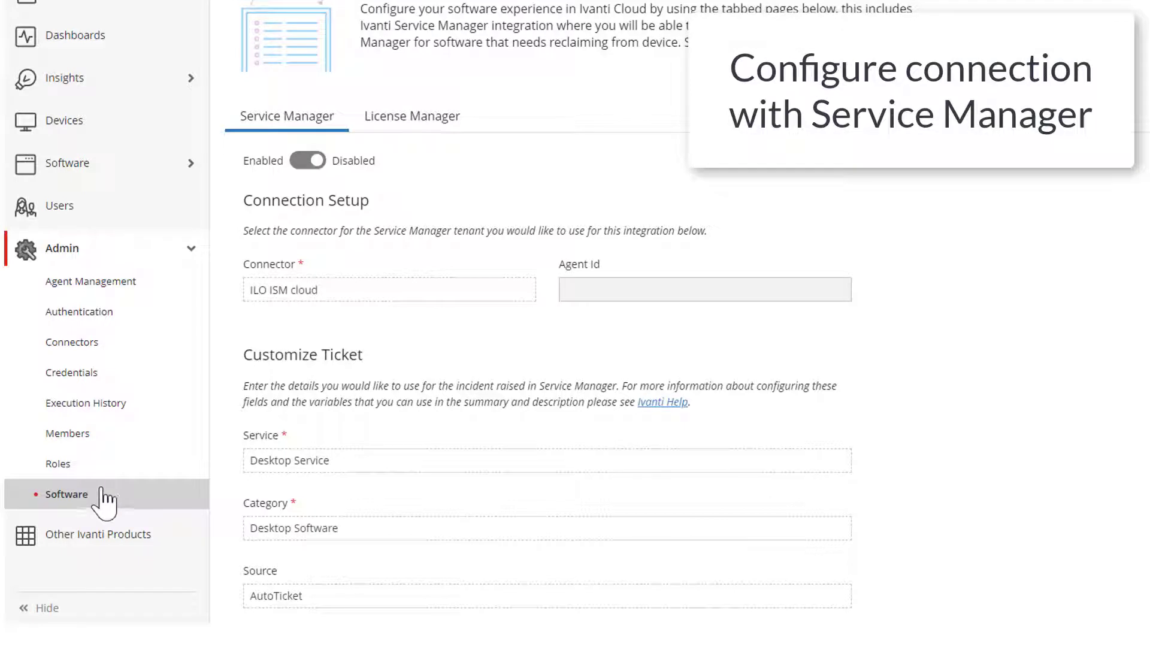
pyautogui.click(302, 161)
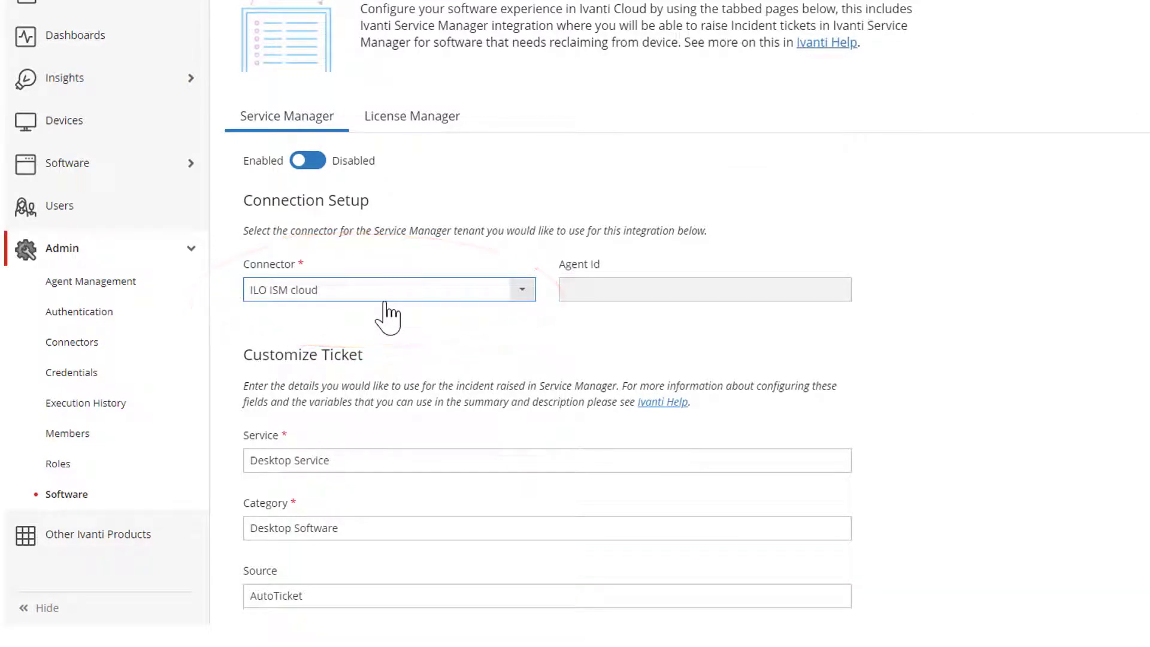
# Add a new line reading "Demo {User}" at the end of the ticket description, inserting User as a variable
pyautogui.scroll(-5, 388, 317)
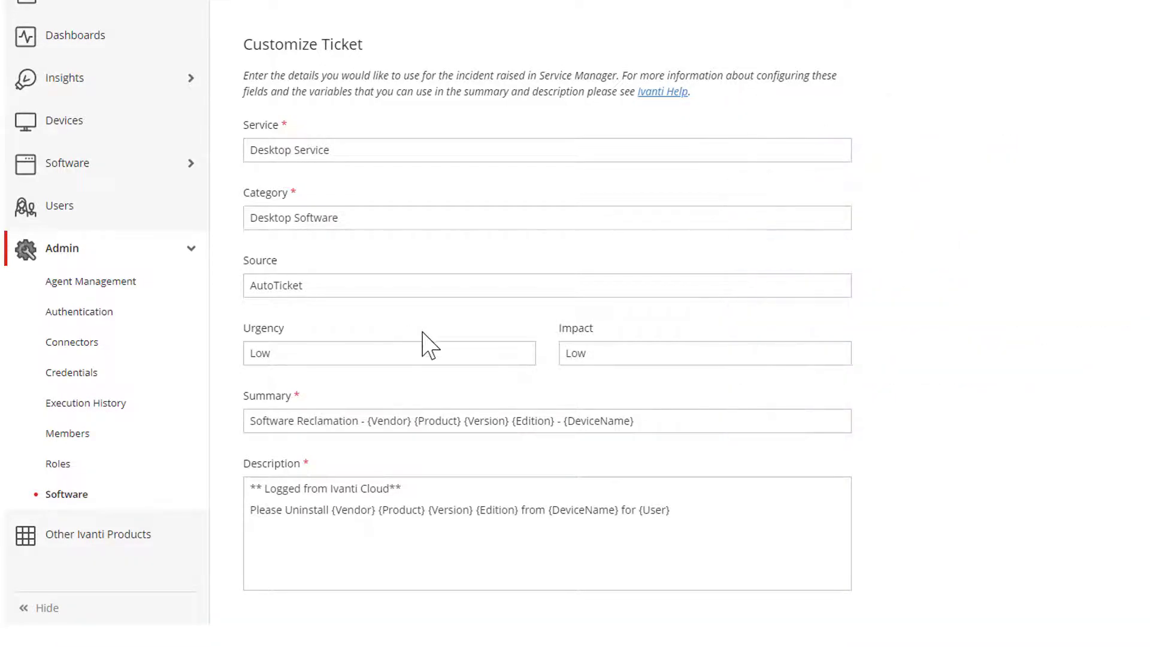
pyautogui.click(667, 497)
pyautogui.click(687, 515)
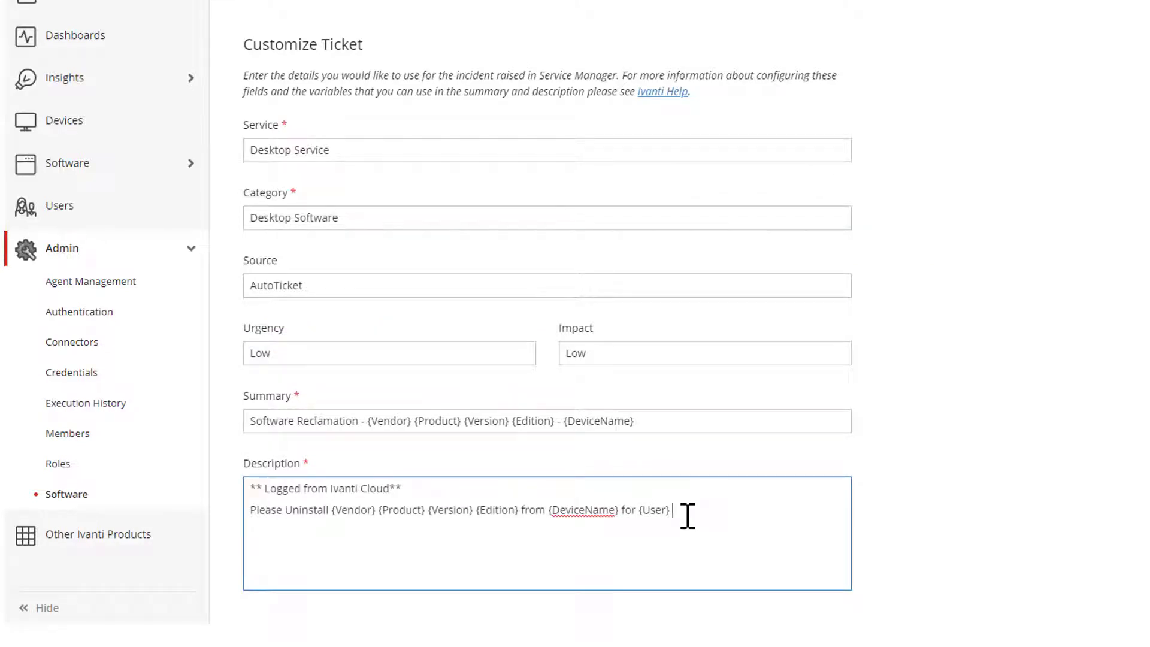
pyautogui.press('Return')
pyautogui.write('Demo ')
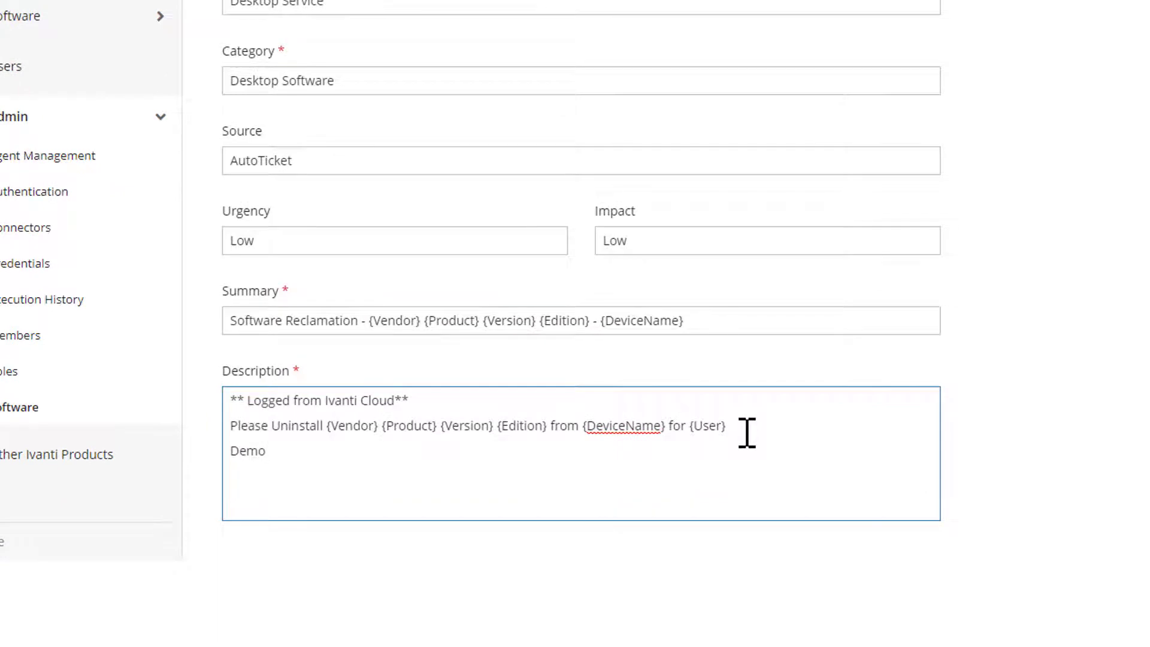
pyautogui.write('{')
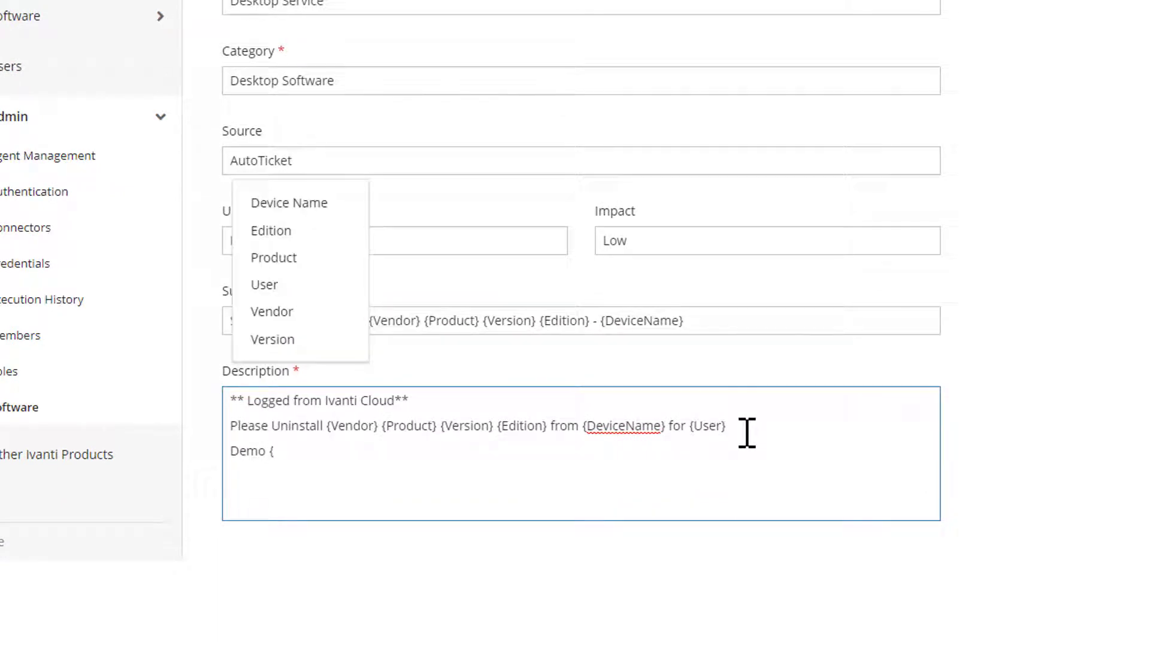
pyautogui.click(314, 286)
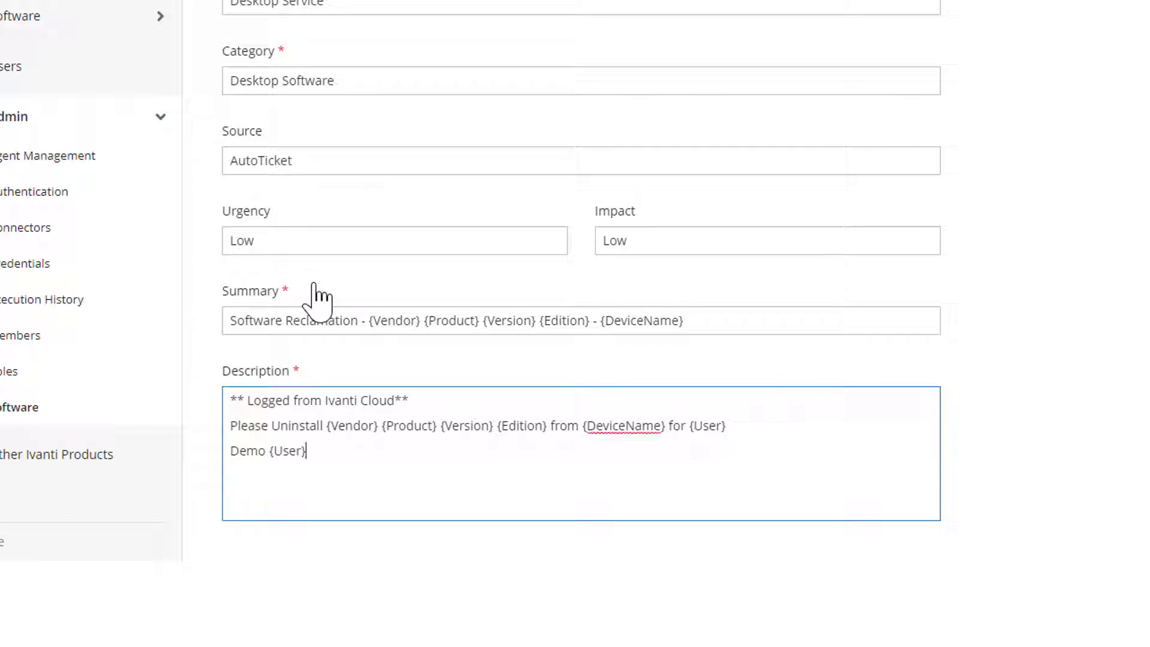
# Set the ticket's Urgency to Minor and save the software configuration
pyautogui.click(266, 246)
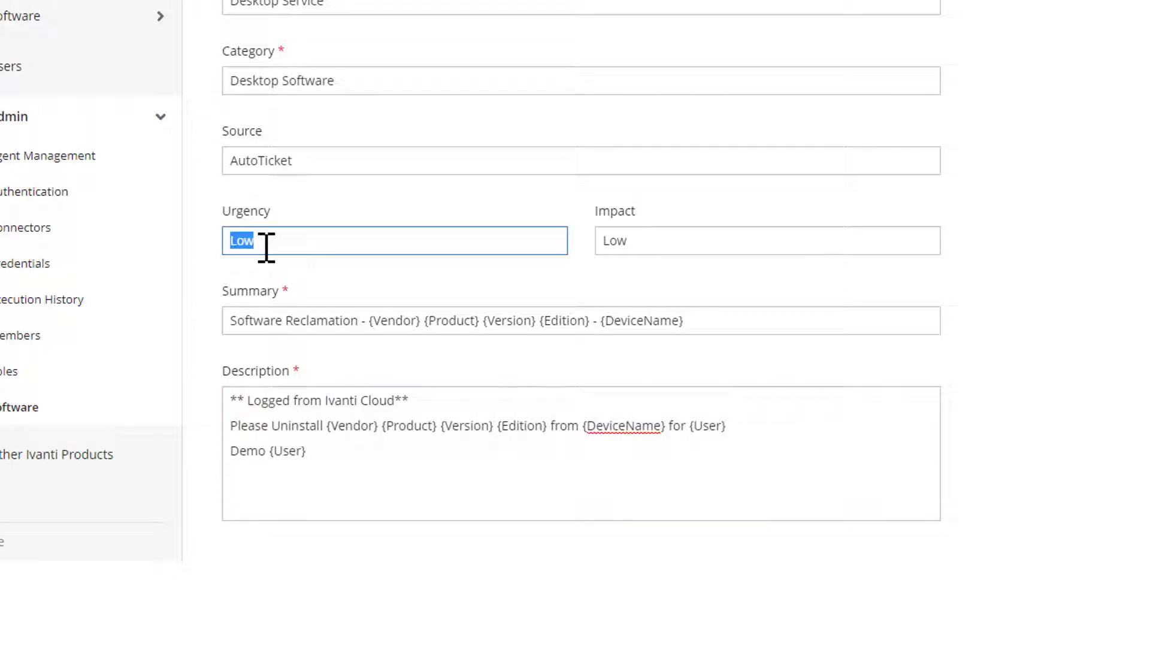
pyautogui.write('Minor')
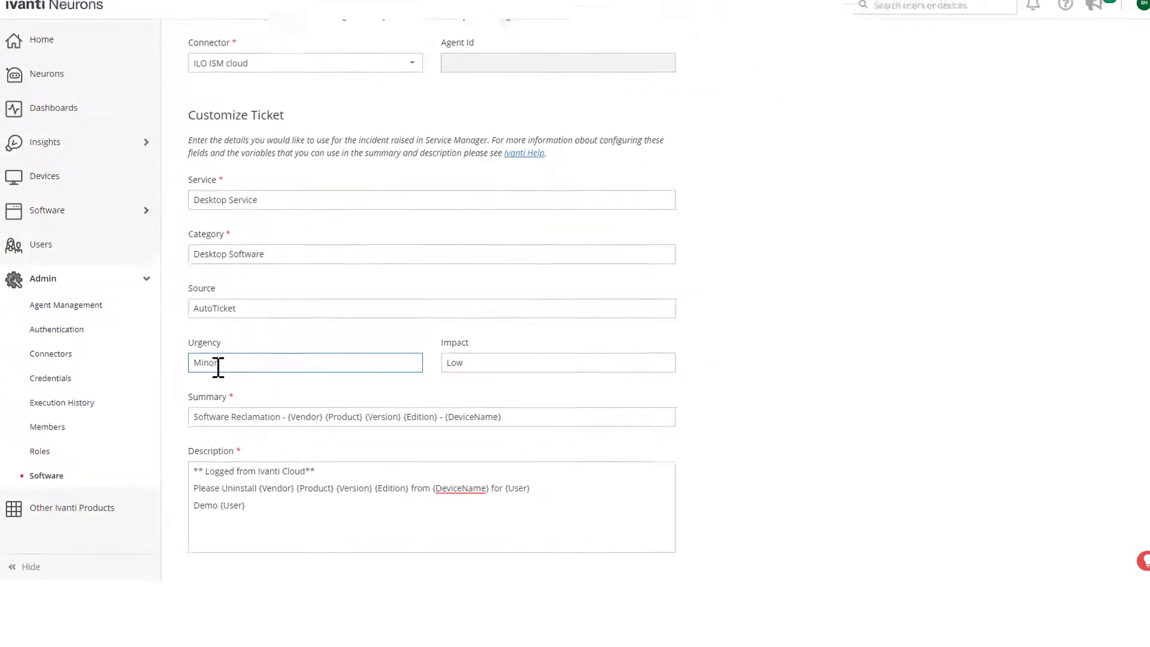
pyautogui.scroll(2, 731, 378)
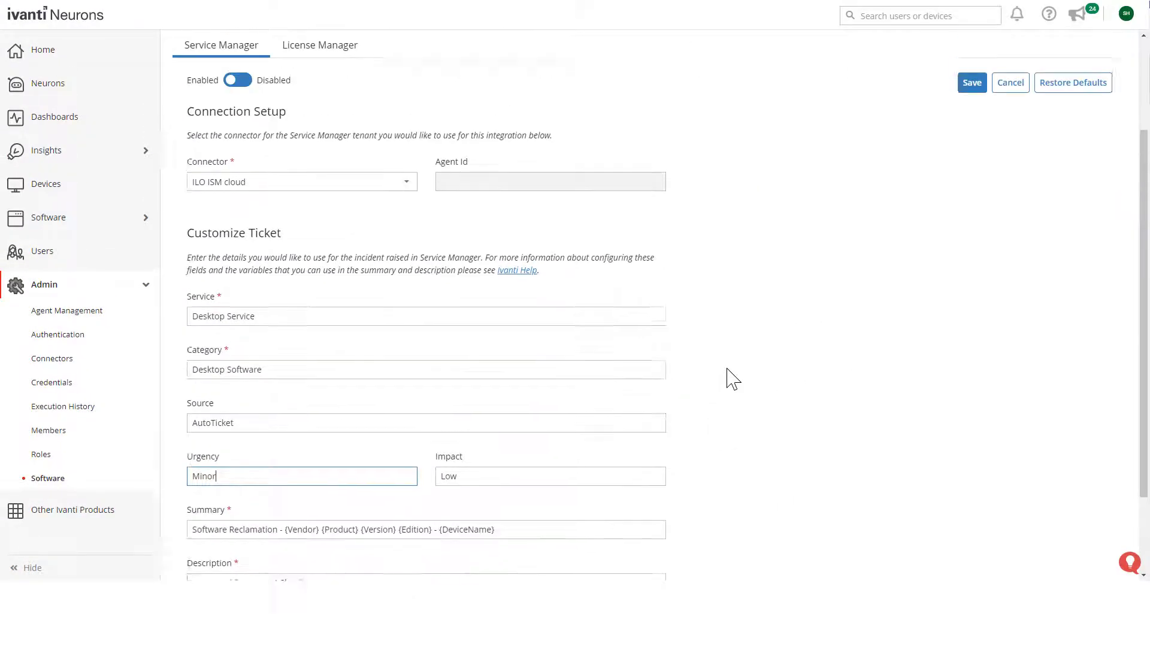
pyautogui.scroll(3, 730, 377)
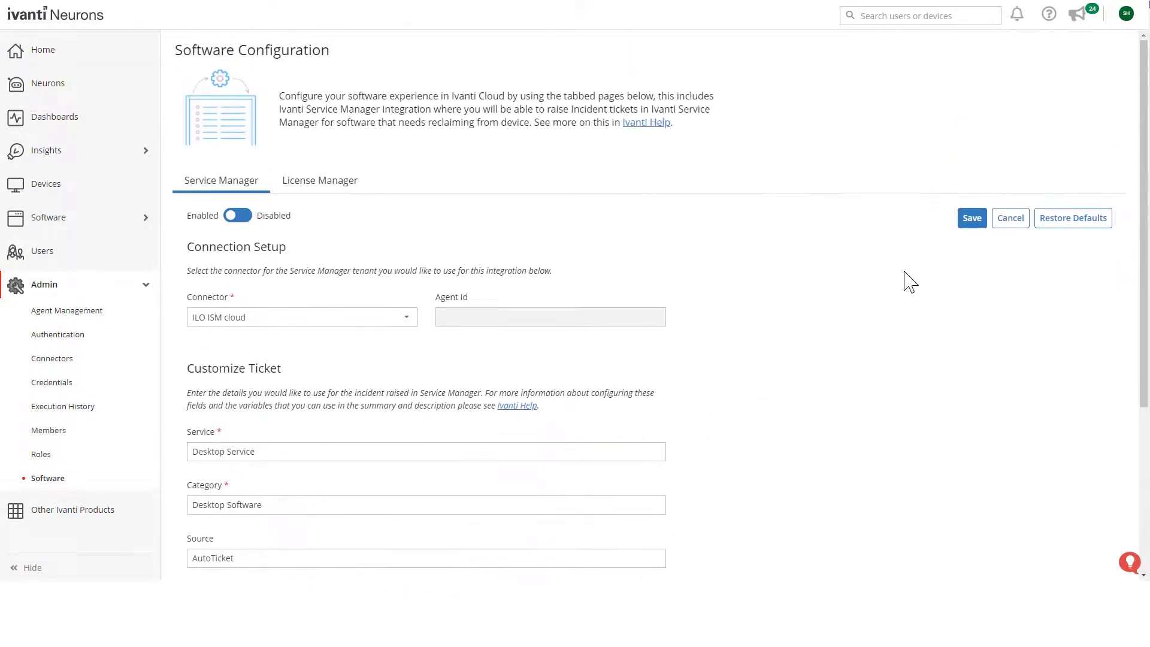
pyautogui.click(970, 221)
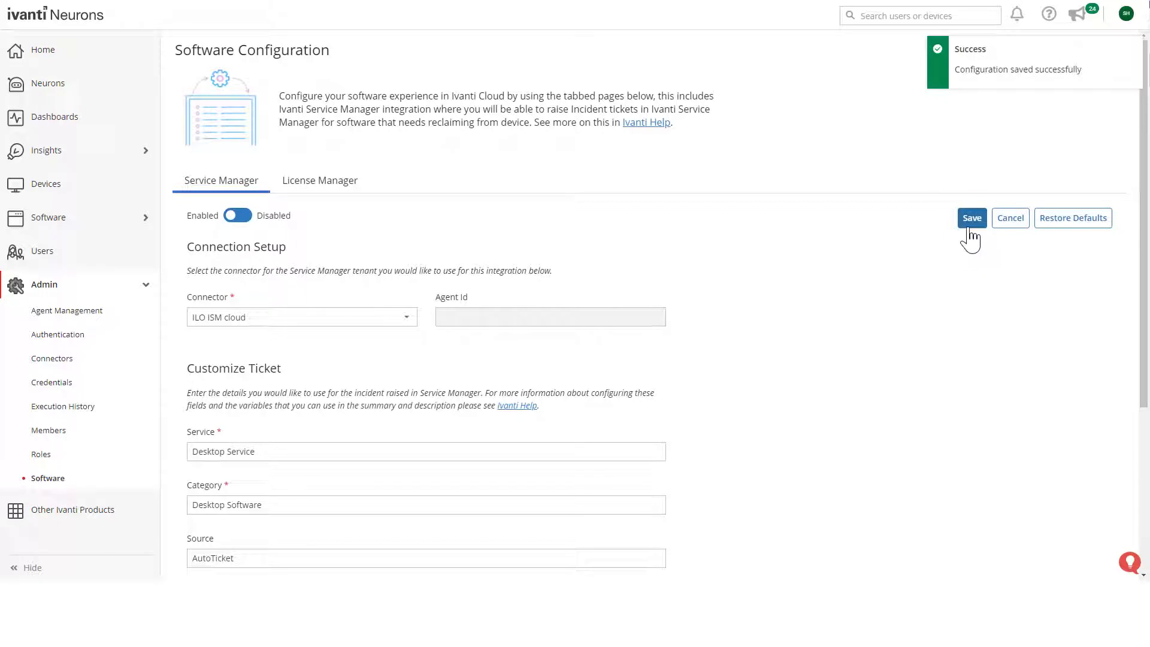
# Open the Reclamation Opportunities list for licensable software from Software Insights
pyautogui.click(142, 222)
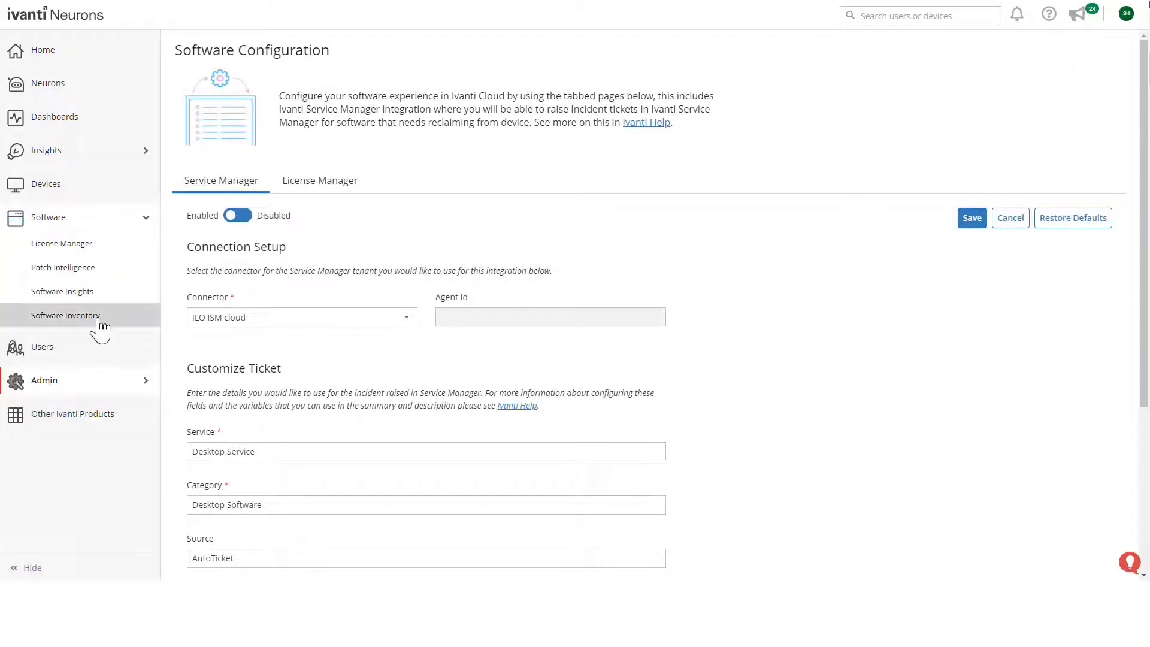
pyautogui.click(102, 294)
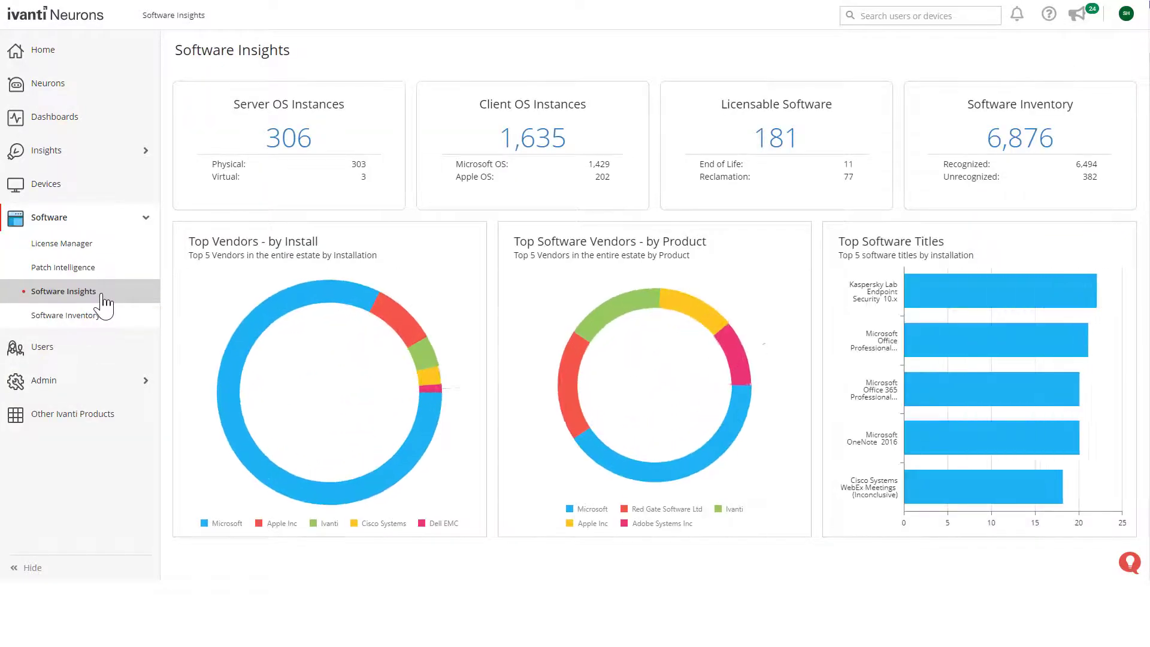
pyautogui.click(756, 154)
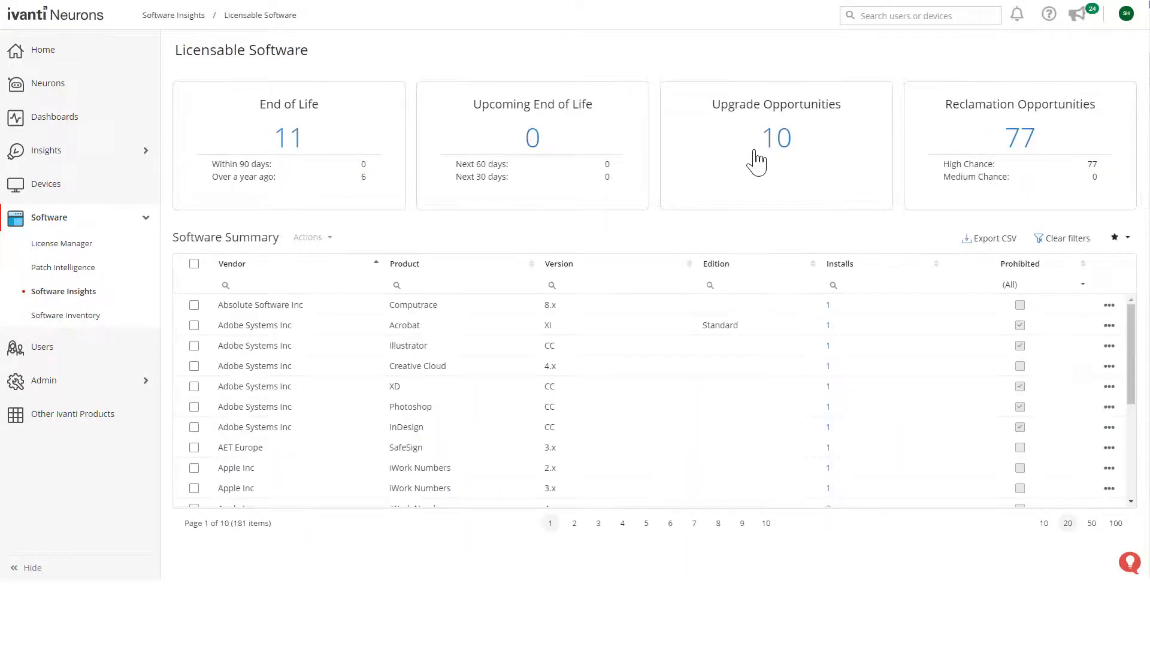
pyautogui.click(971, 141)
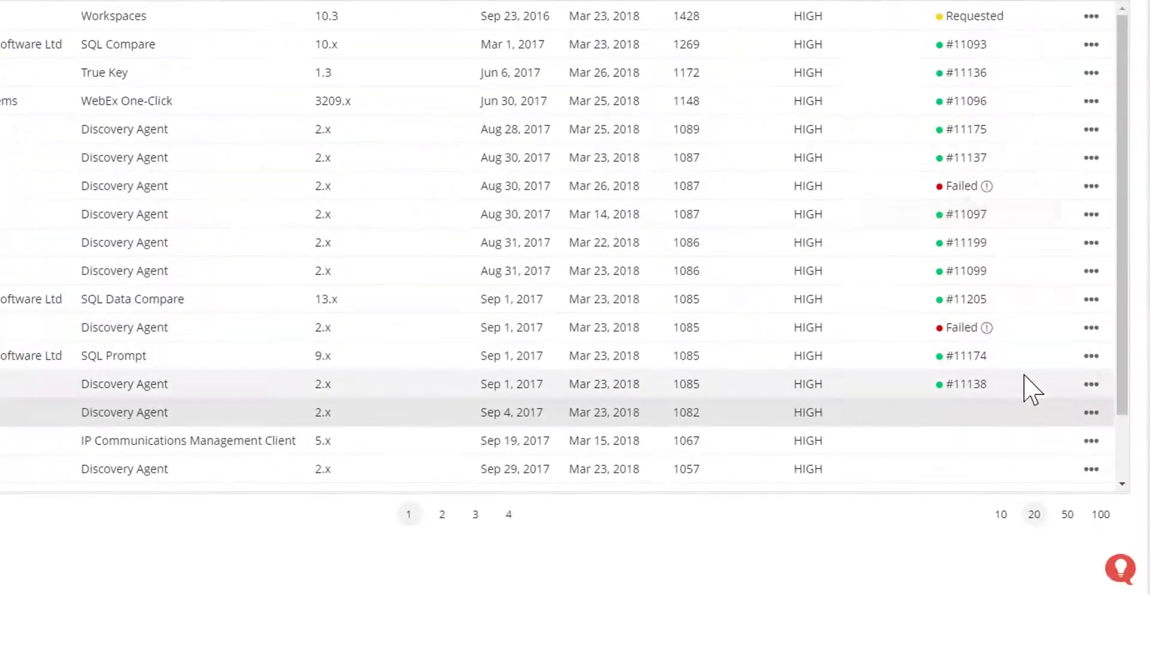
# Reclaim the Discovery Agent 2.x last used Sep 4, 2017, and refresh the list to check its reclamation status
pyautogui.click(1090, 413)
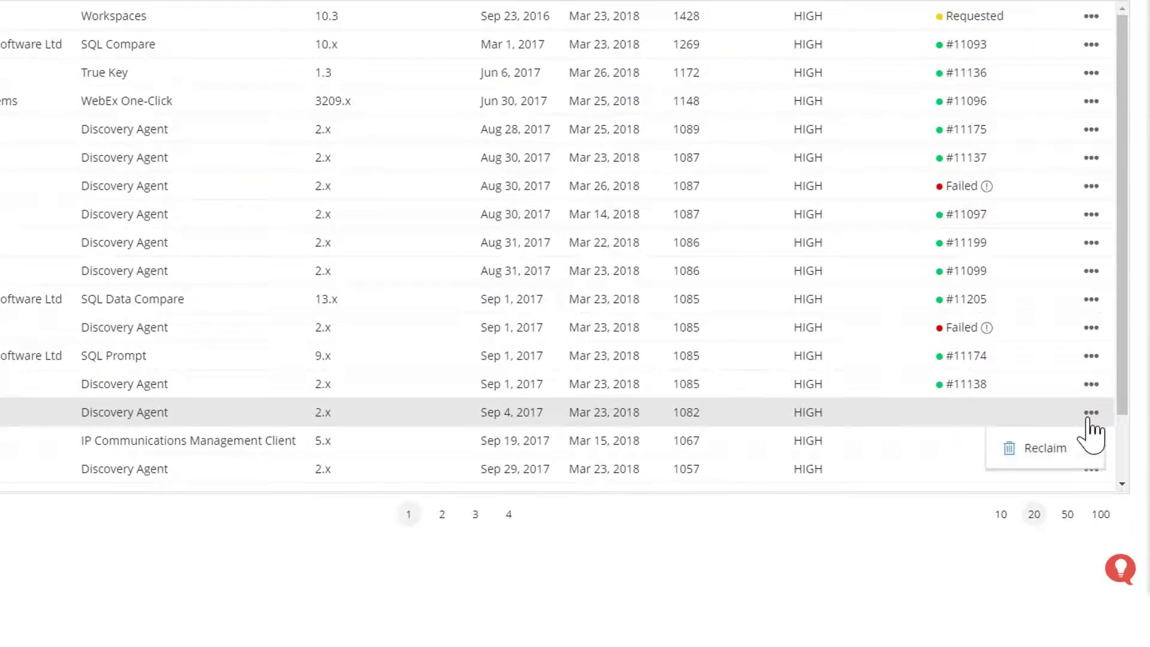
pyautogui.click(1043, 452)
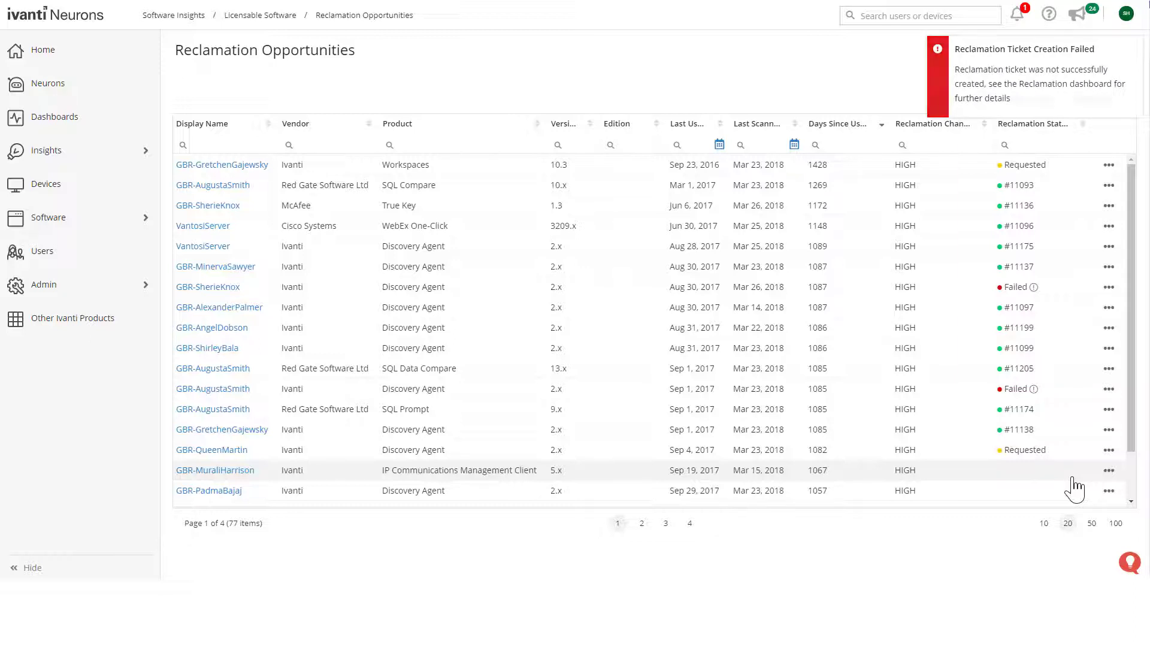
pyautogui.press('F5')
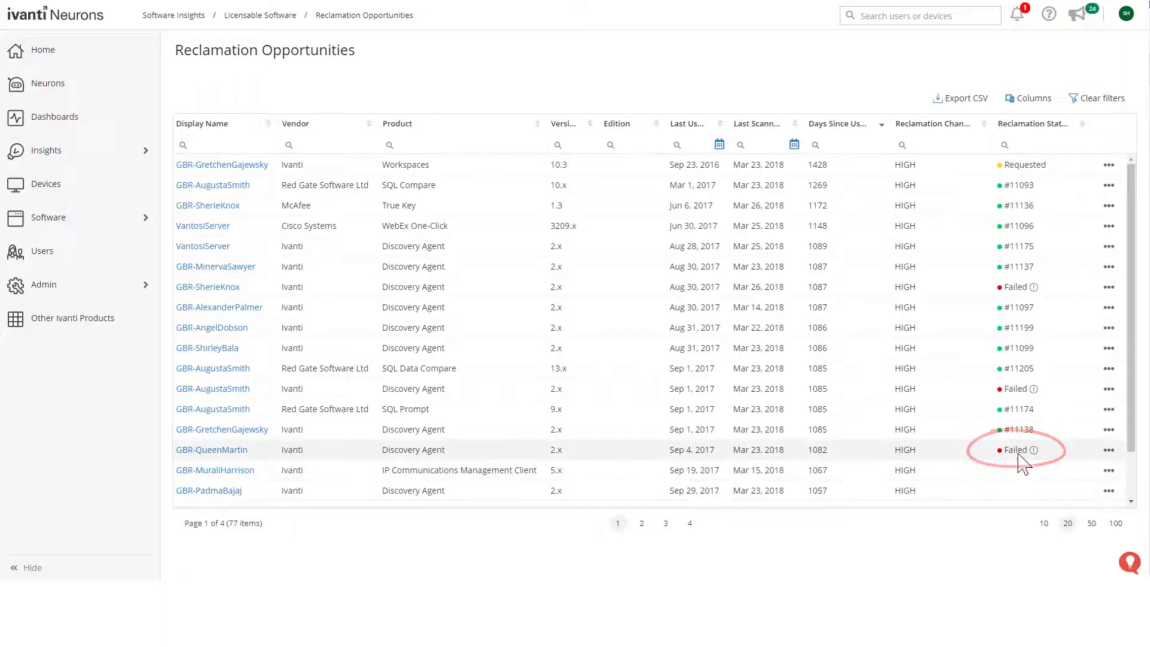
pyautogui.moveTo(1016, 452)
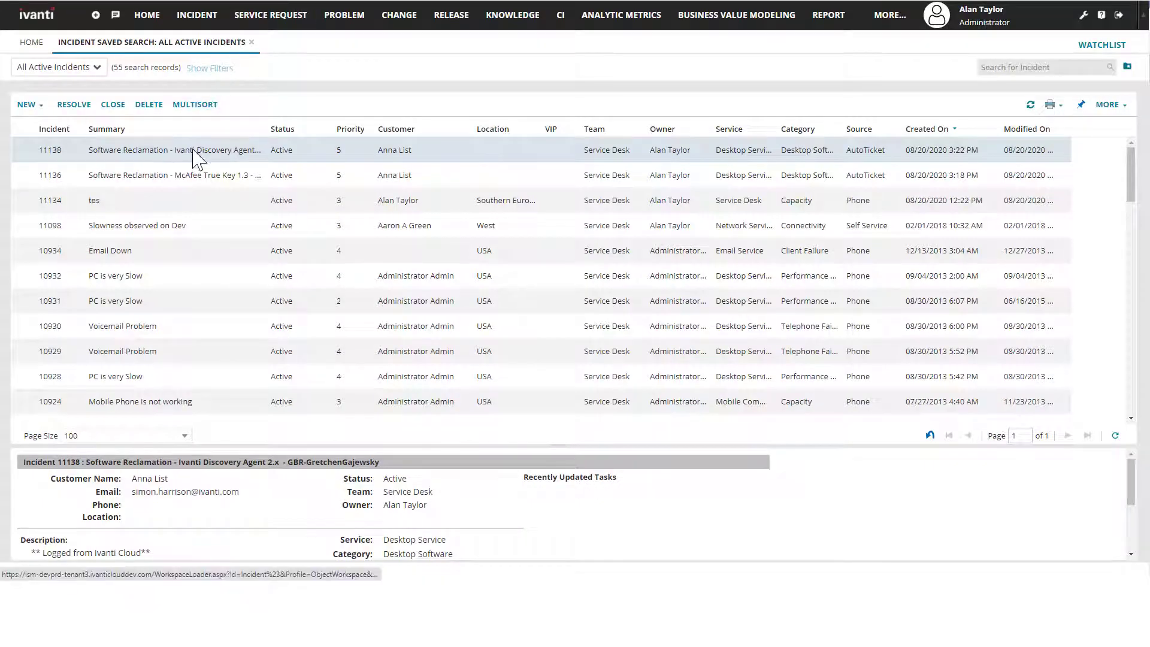
# In Ivanti Service Manager, open the newest Discovery Agent software reclamation incident and check which Urgency values it offers
pyautogui.click(193, 149)
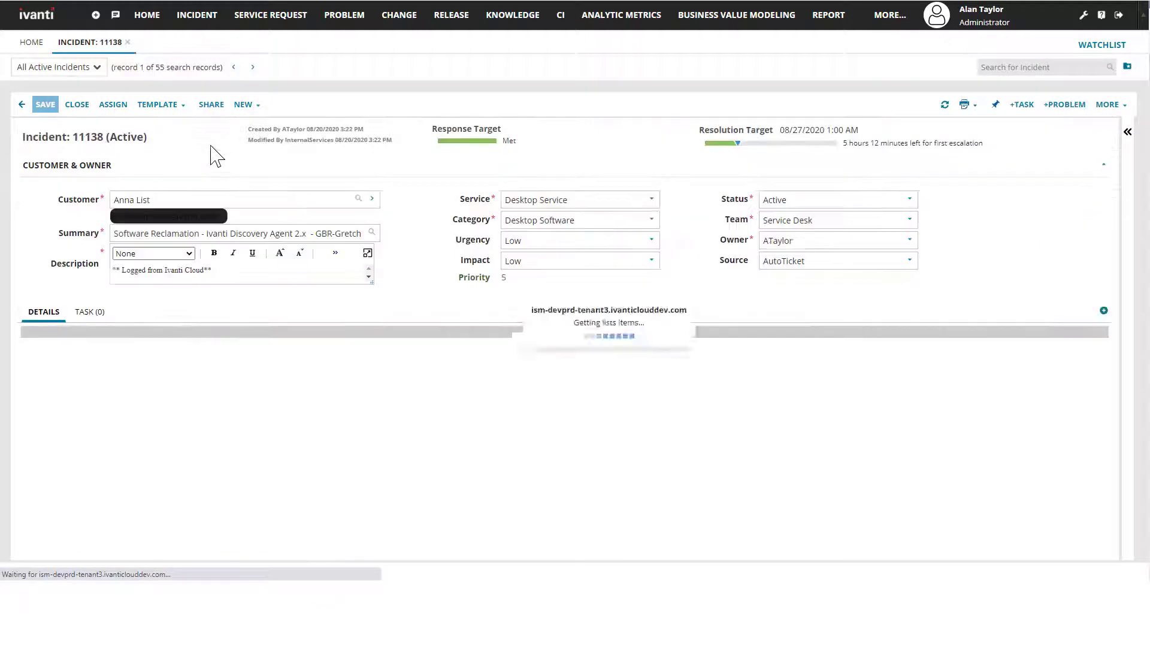
pyautogui.click(651, 241)
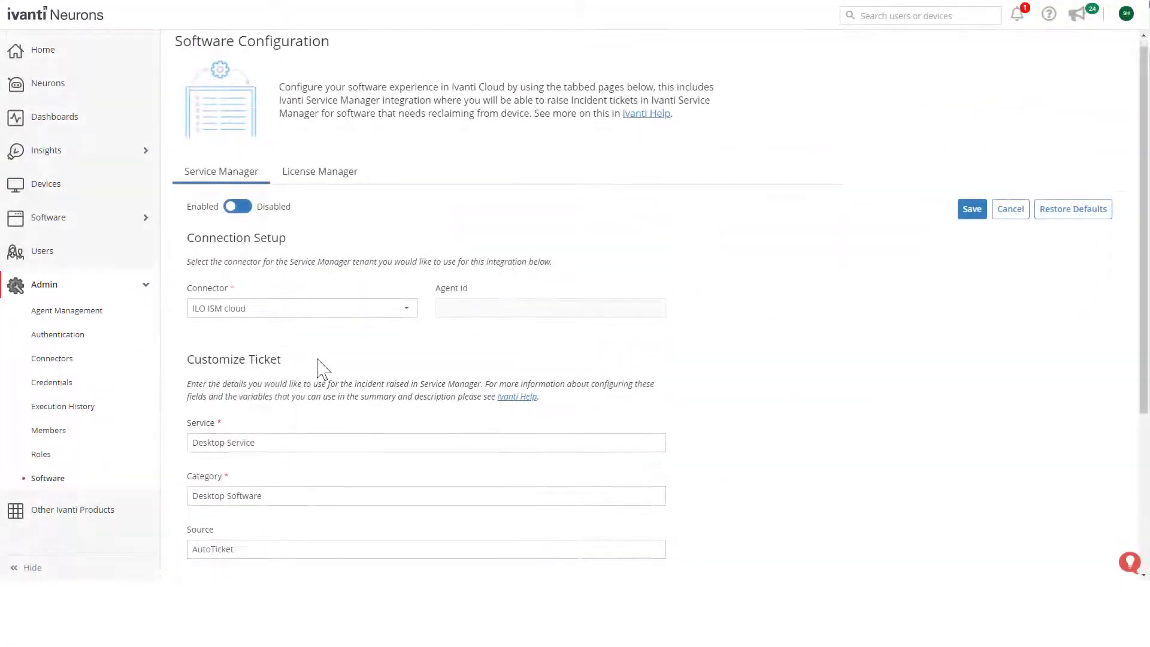
# In the Ivanti Neurons software configuration, set the ticket's Urgency to Low and save the configuration
pyautogui.scroll(-4, 321, 367)
pyautogui.click(240, 367)
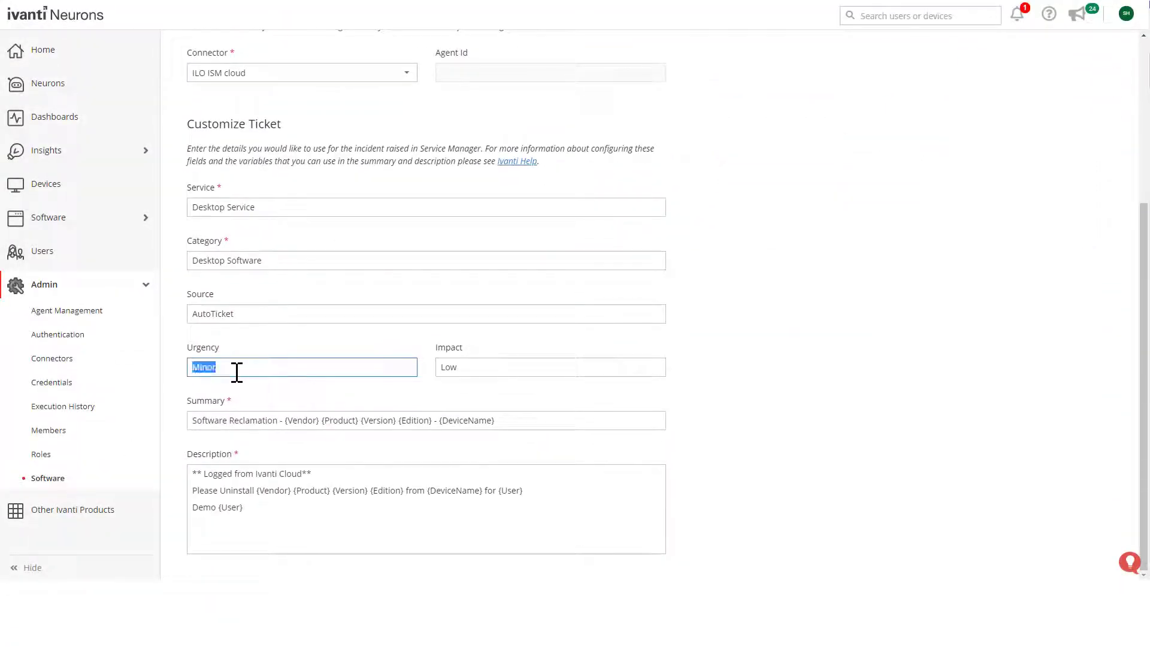
pyautogui.write('Low')
pyautogui.scroll(4, 727, 358)
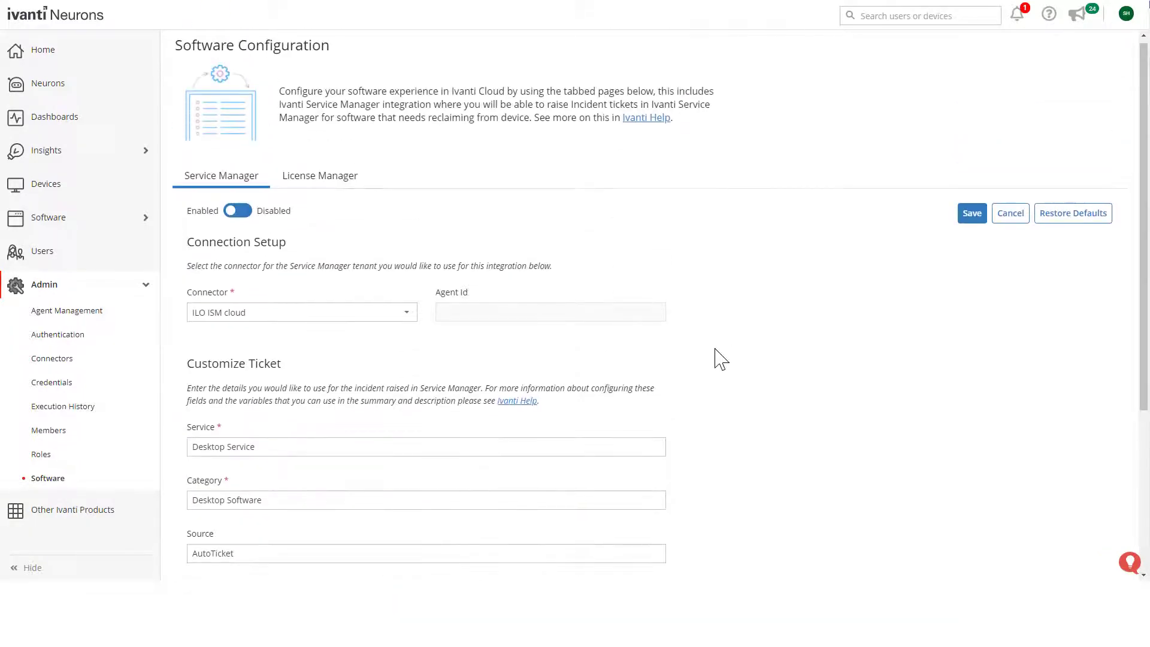
pyautogui.click(971, 214)
# Return to the licensable software reclamation opportunities and reclaim the Discovery Agent 2.x last used Sep 4, 2017 again
pyautogui.click(129, 228)
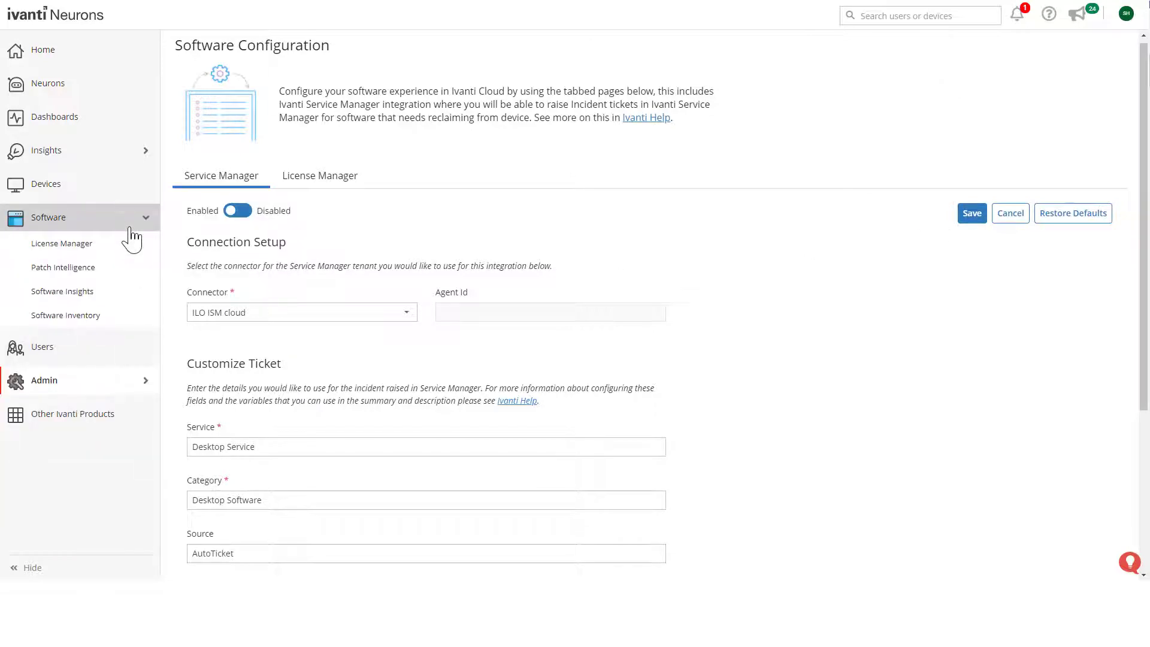
pyautogui.click(92, 293)
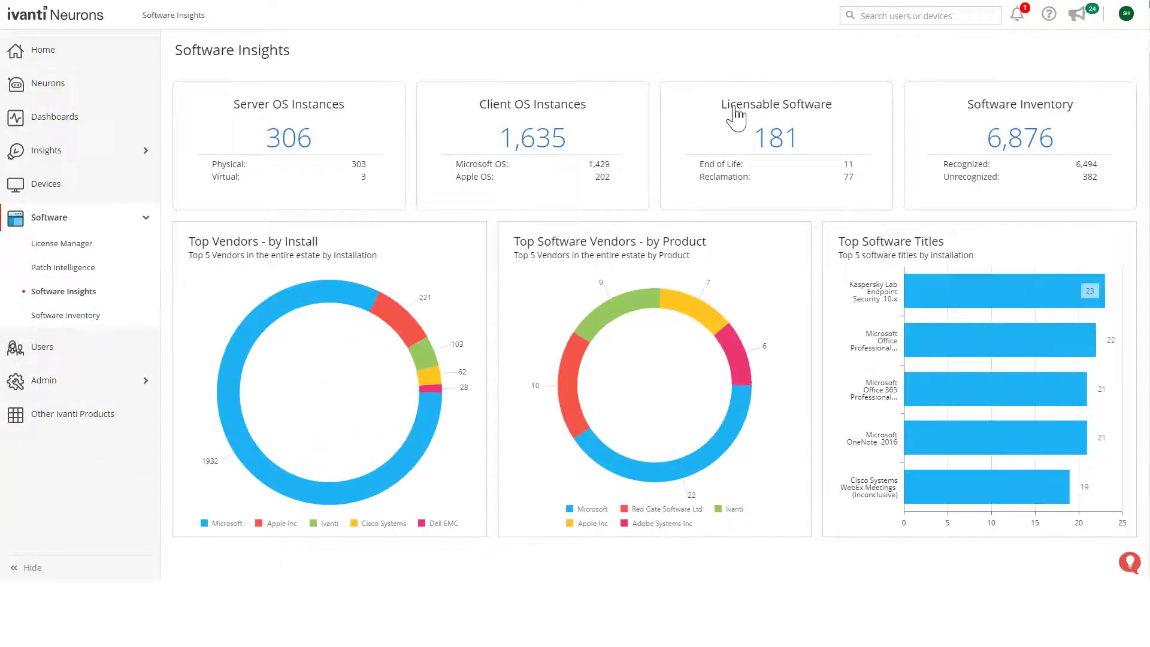
pyautogui.click(736, 115)
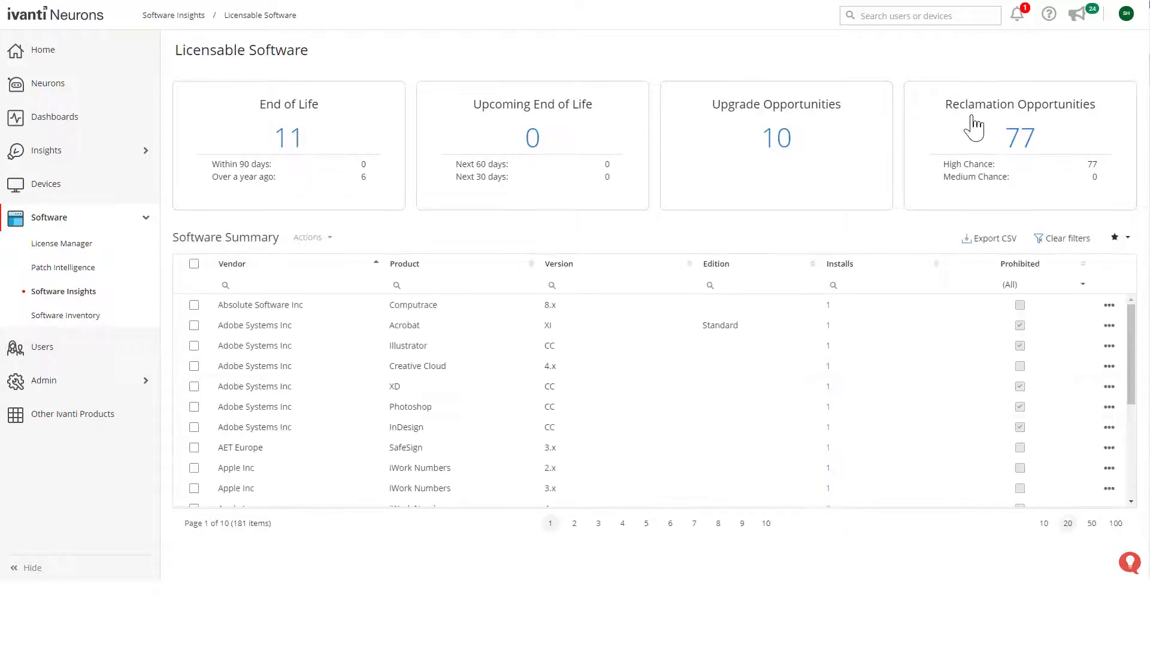
pyautogui.click(975, 125)
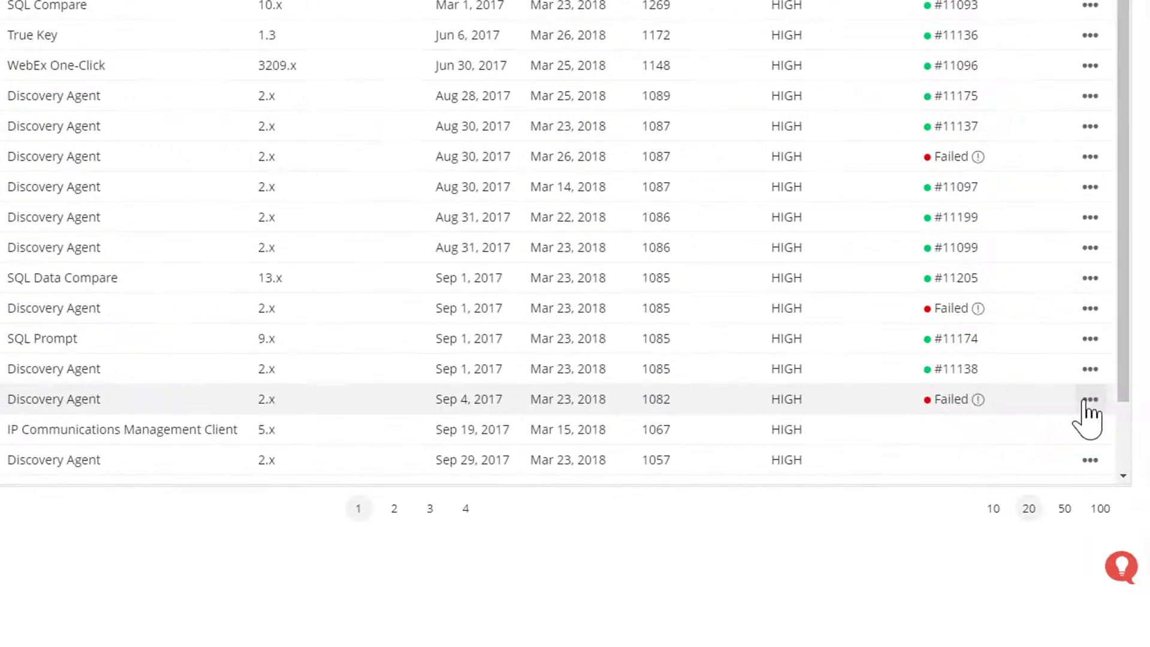
pyautogui.click(1088, 400)
pyautogui.click(1004, 438)
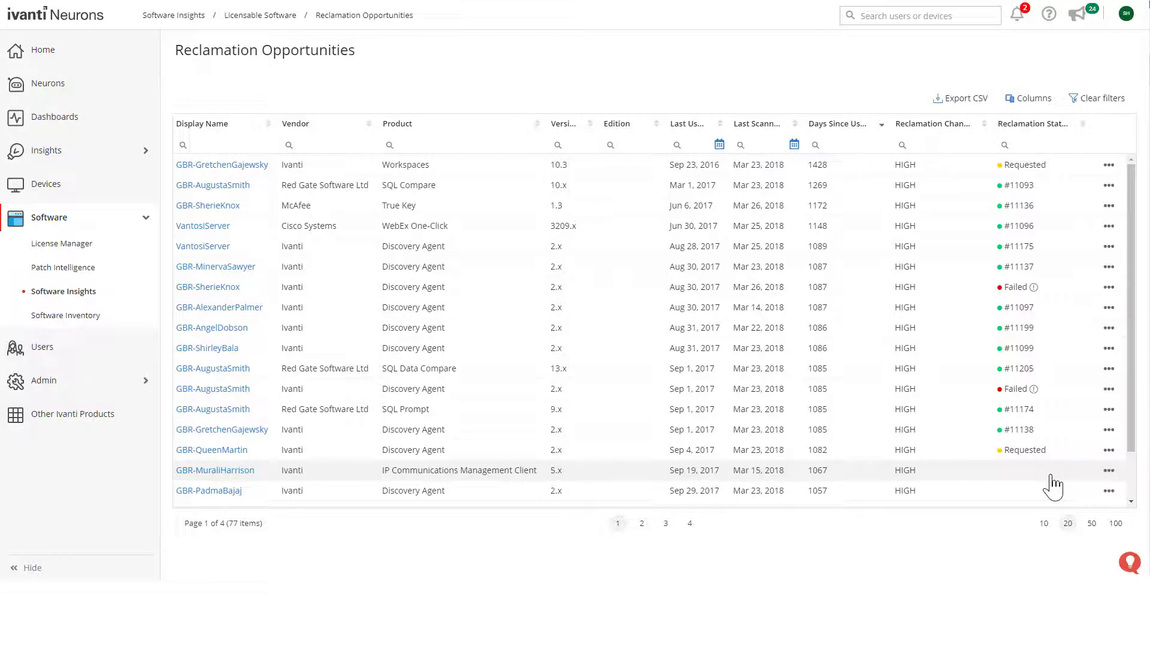
# Check the reclamation notifications, and open the newly created reclamation incident in Ivanti Service Manager to review its details
pyautogui.click(1017, 14)
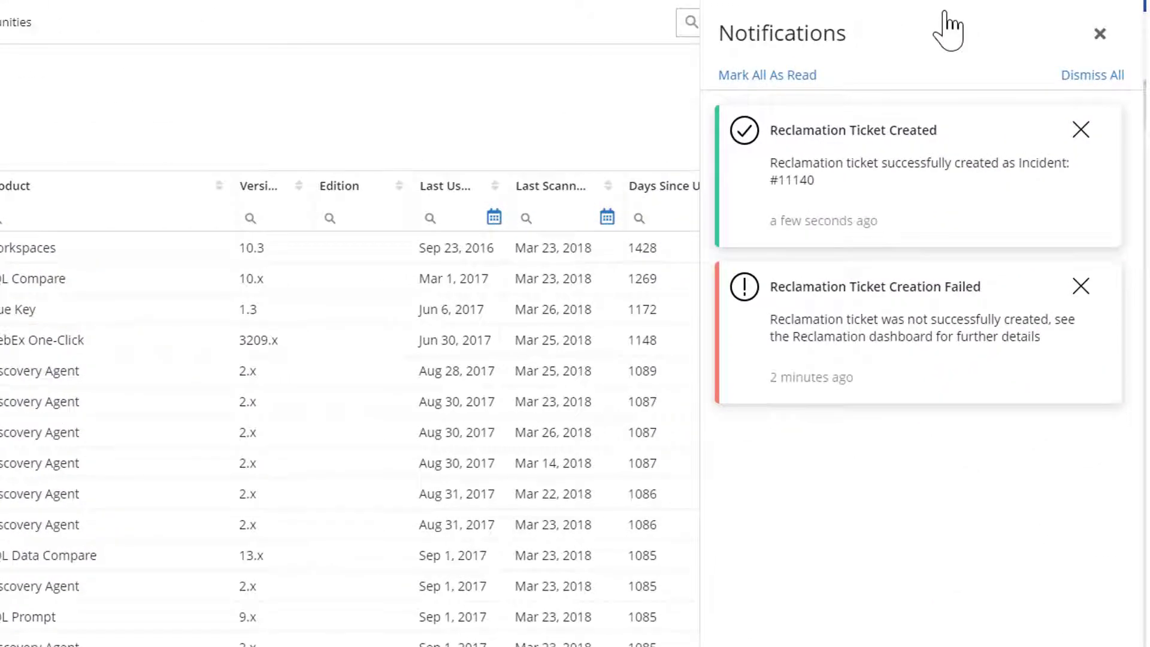
pyautogui.moveTo(778, 185); pyautogui.dragTo(811, 183)
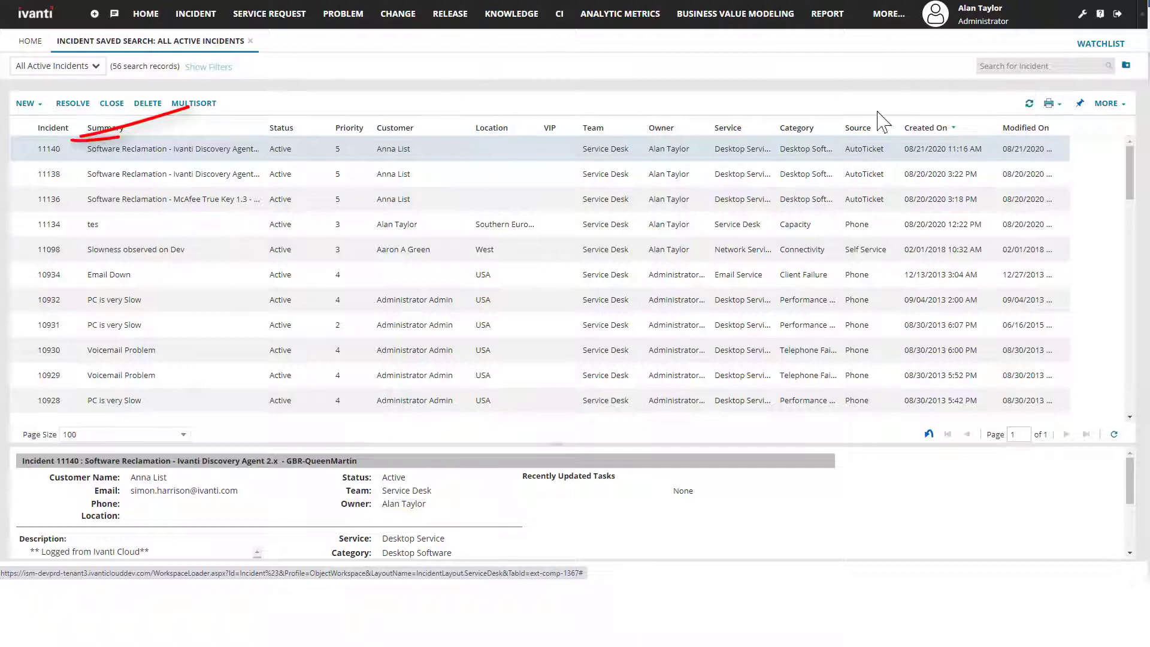
pyautogui.doubleClick(186, 149)
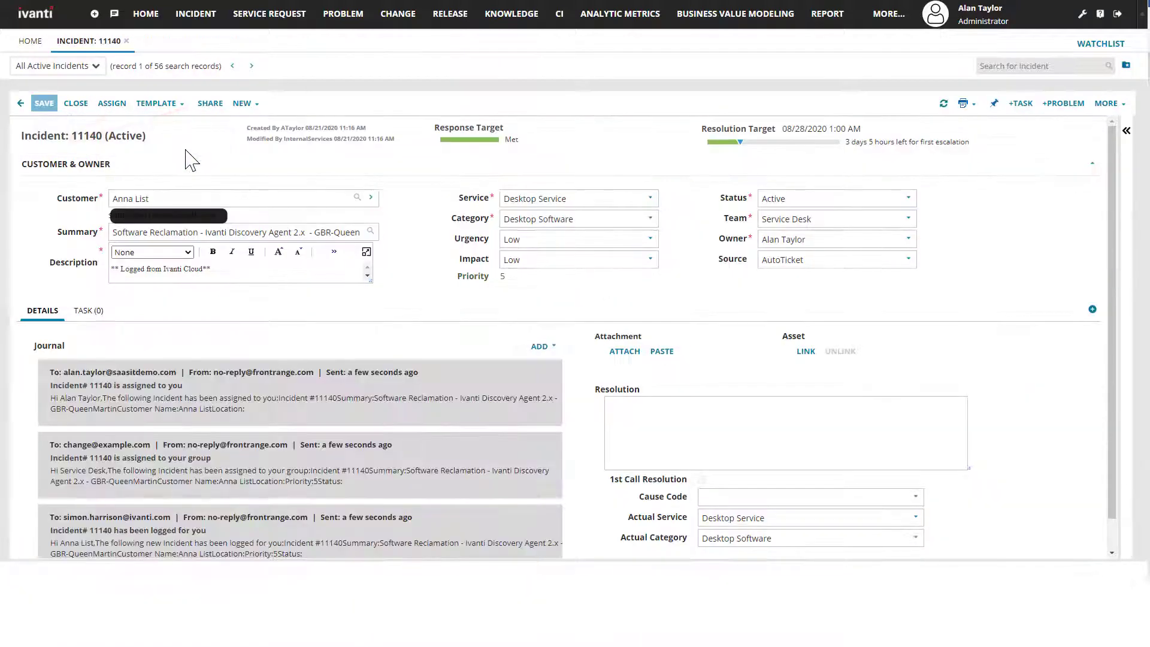